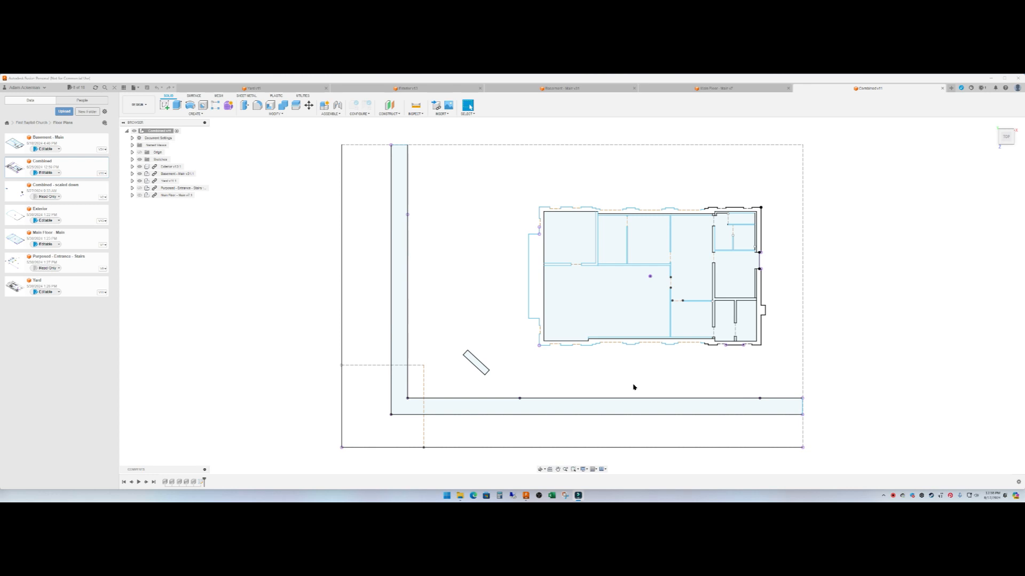
Browse the First Baptist Church project folders, reopen Floor Plans, and examine the room layout in the Basement - Main design.
left_click(35, 125)
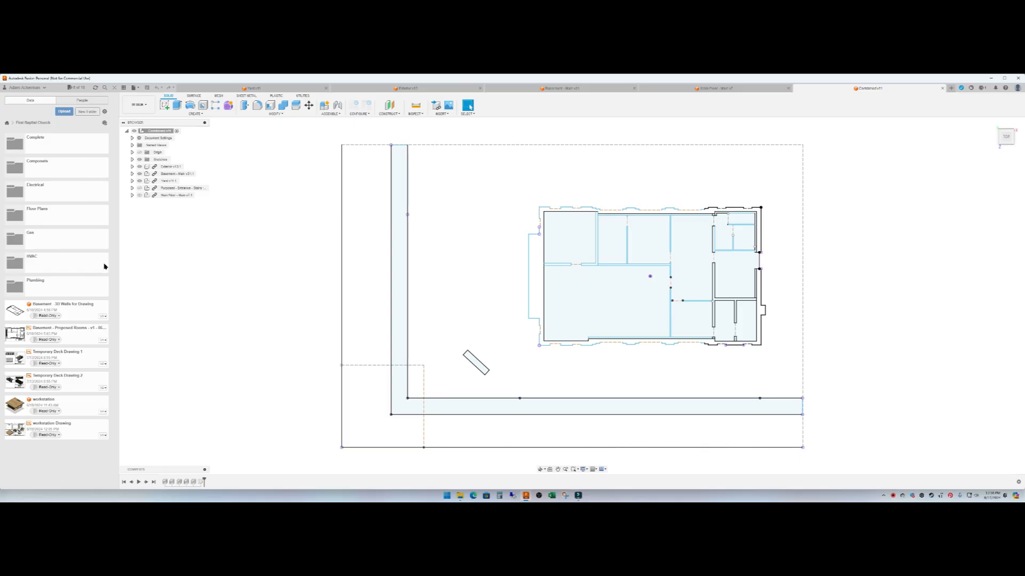
left_click(70, 218)
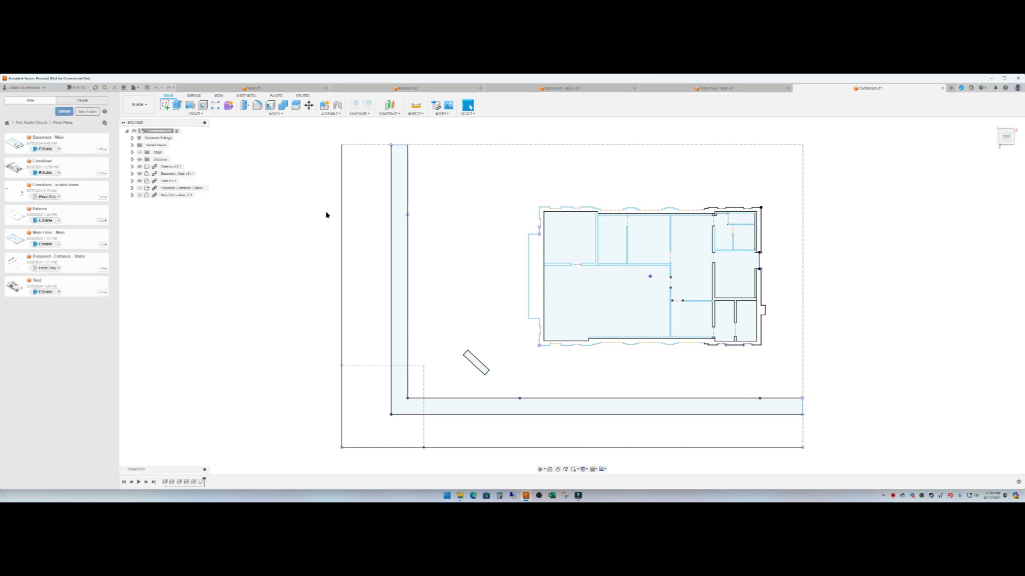
left_click(560, 88)
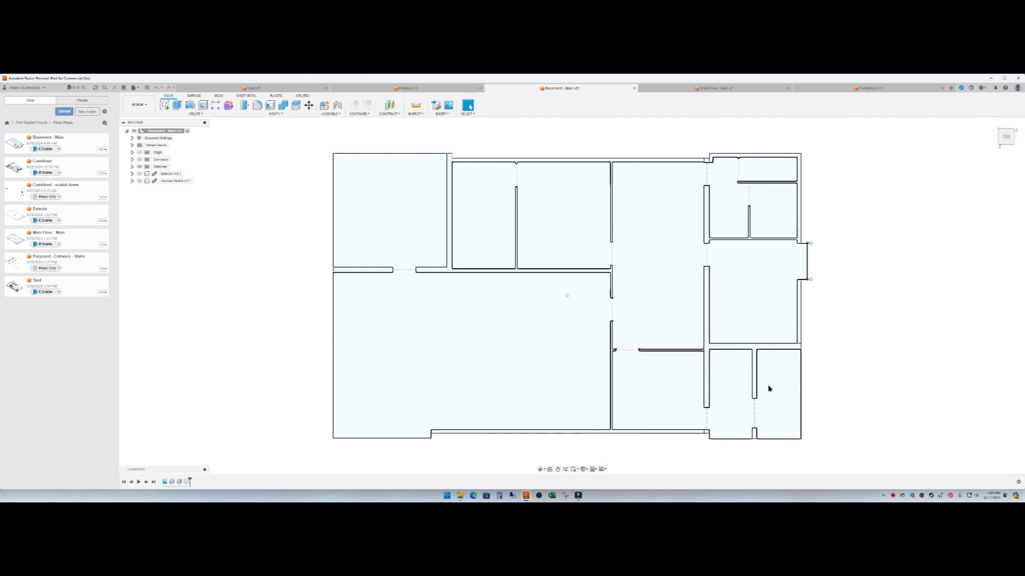
left_click(794, 401)
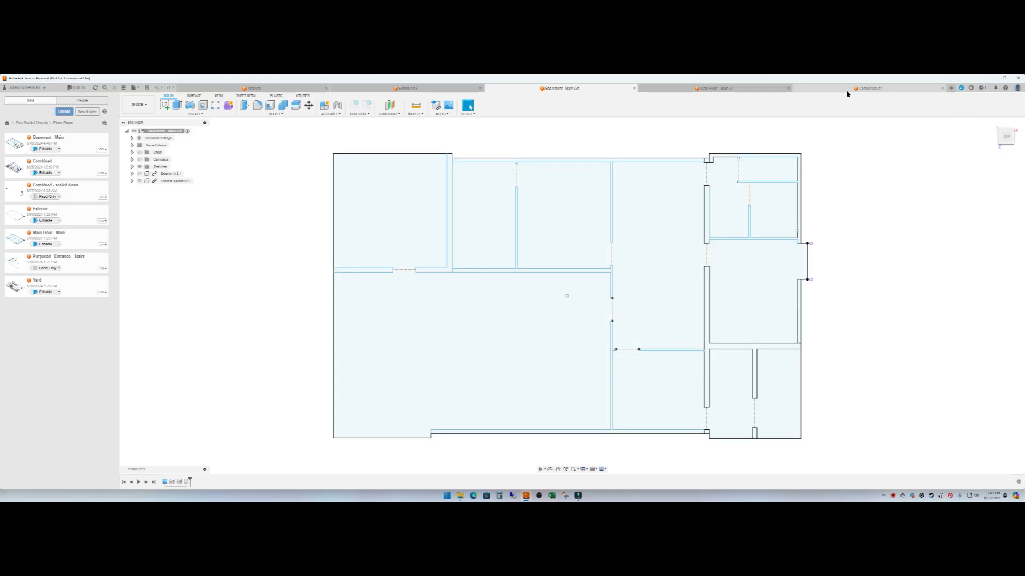
Compare the Yard, Basement - Main and Exterior designs, and return to the Combined design.
left_click(310, 92)
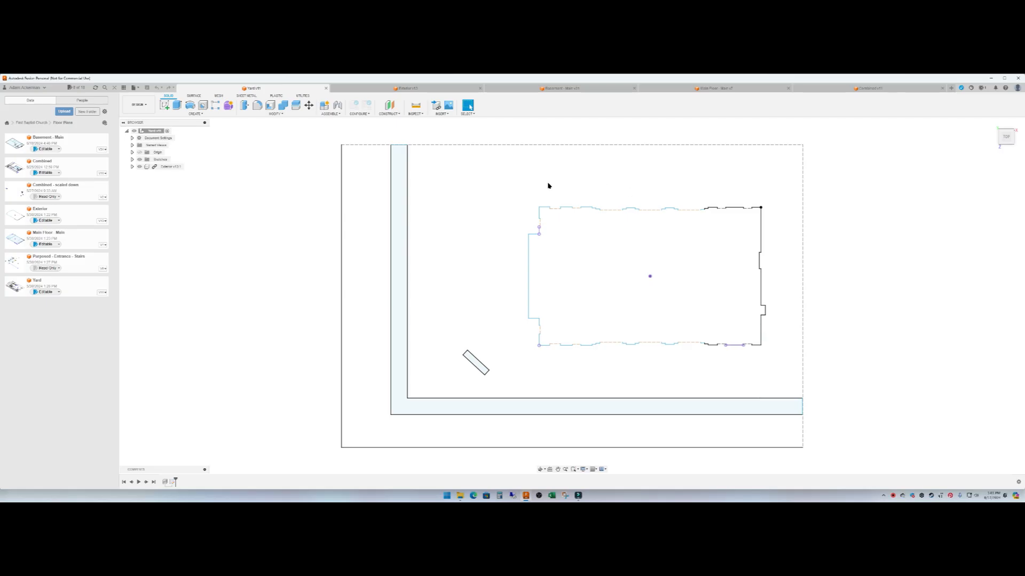
left_click(558, 89)
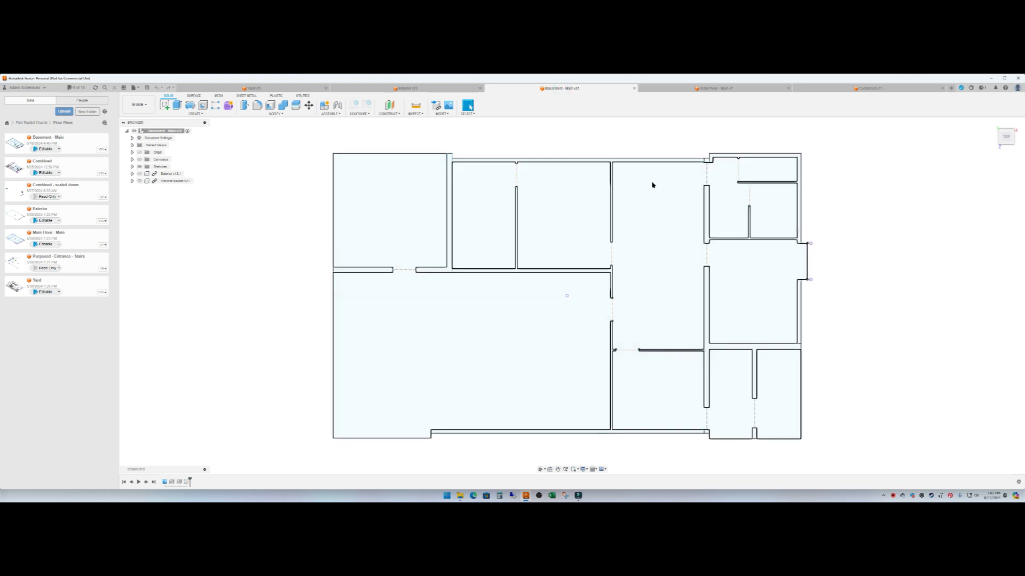
left_click(410, 88)
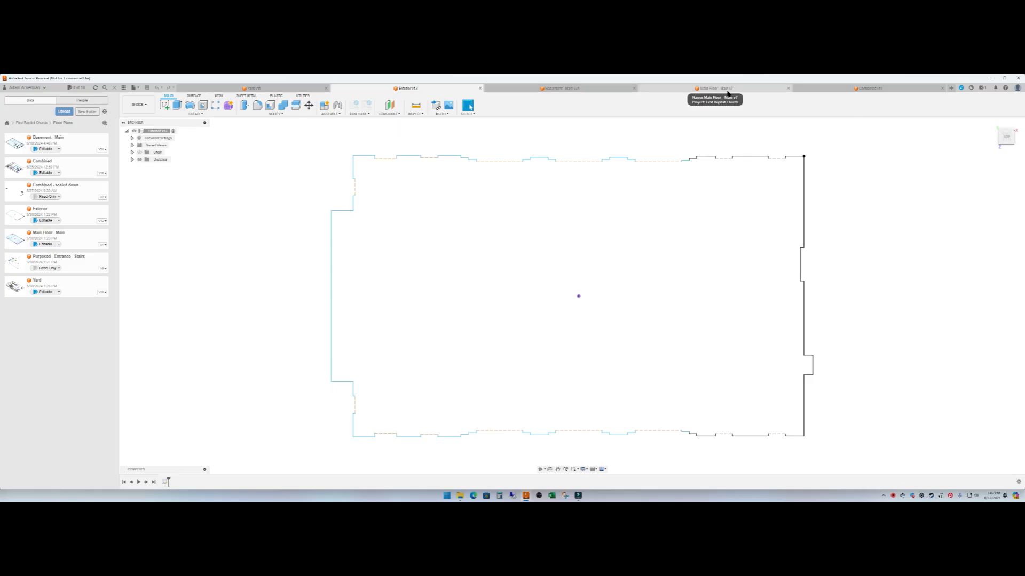
left_click(848, 91)
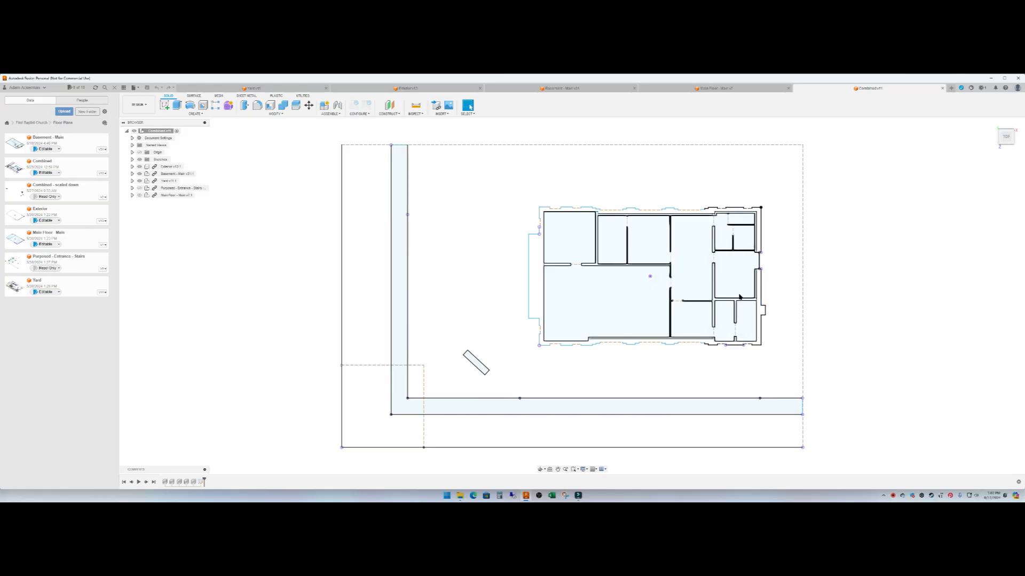
Show the main floor plan in place of the basement plan in the Combined design.
scroll(739, 297, "down", 1)
scroll(739, 297, "up", 3)
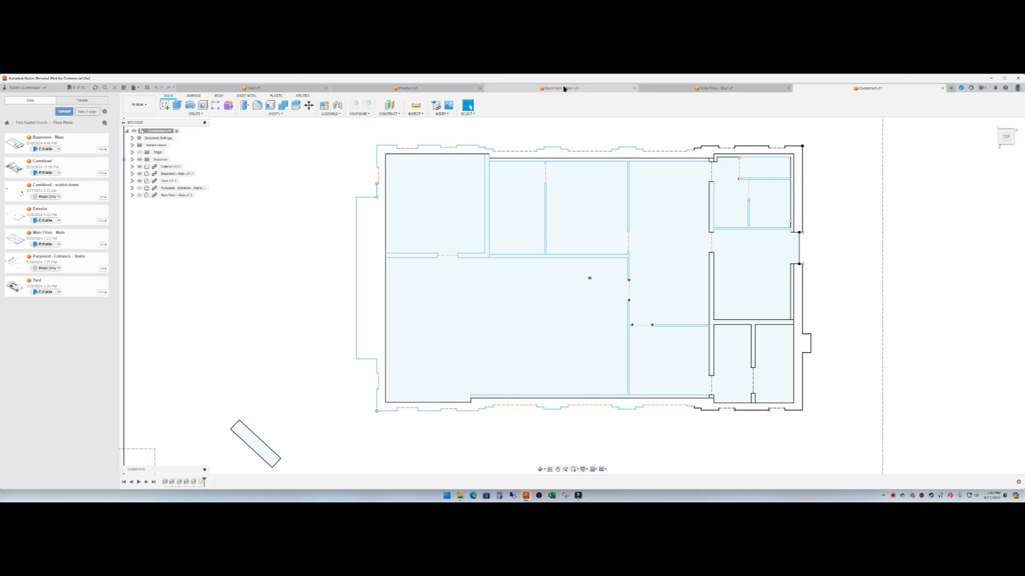
left_click(140, 196)
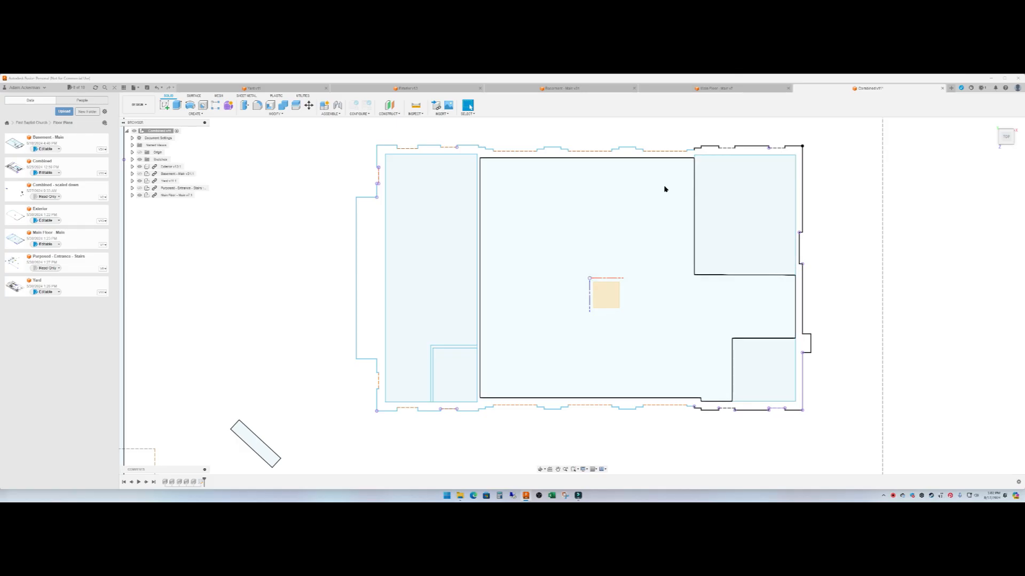
Measure the length and width of the tall room beside the right-hand wing in the Basement - Main design.
left_click(574, 89)
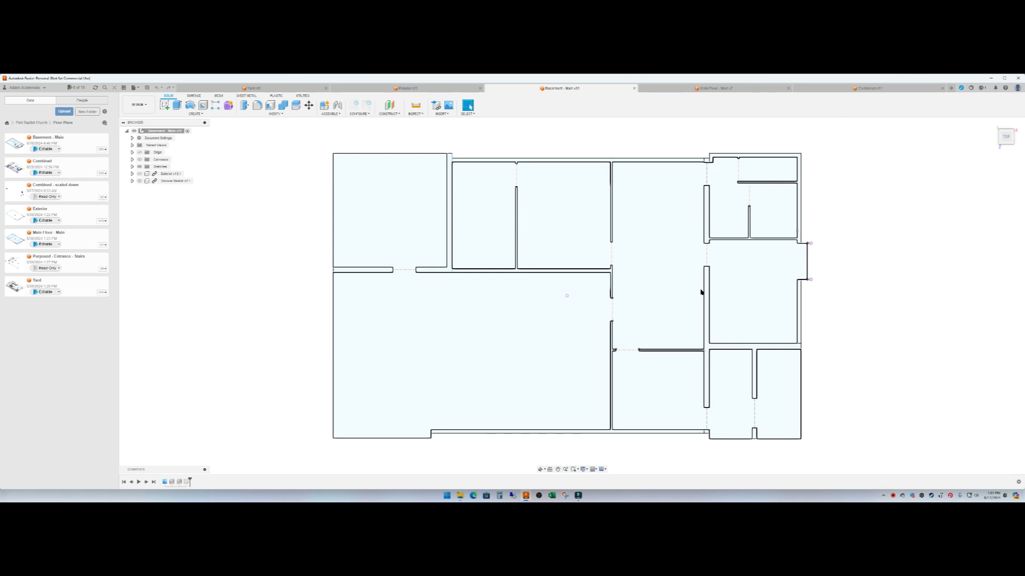
key("i")
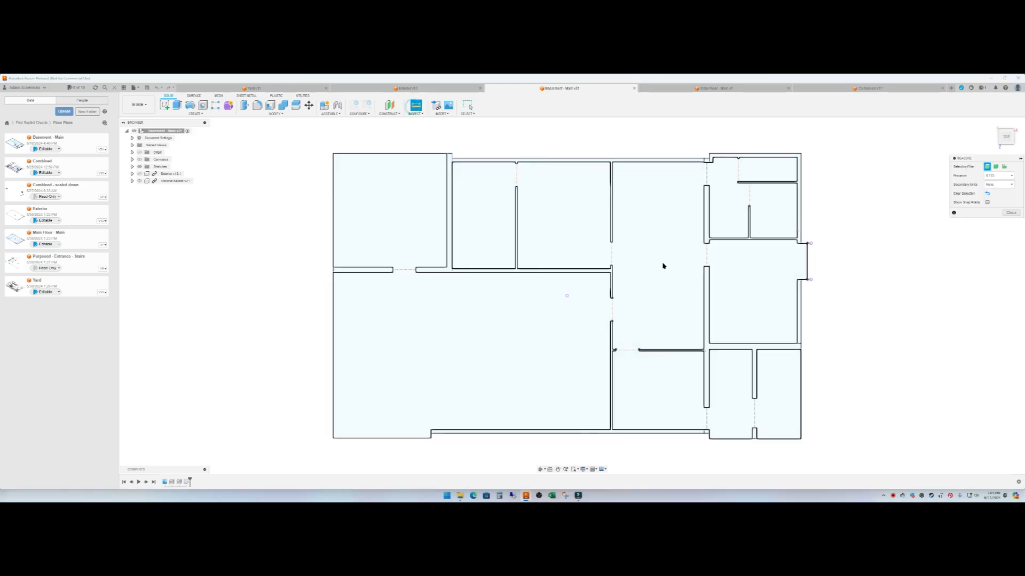
left_click(671, 350)
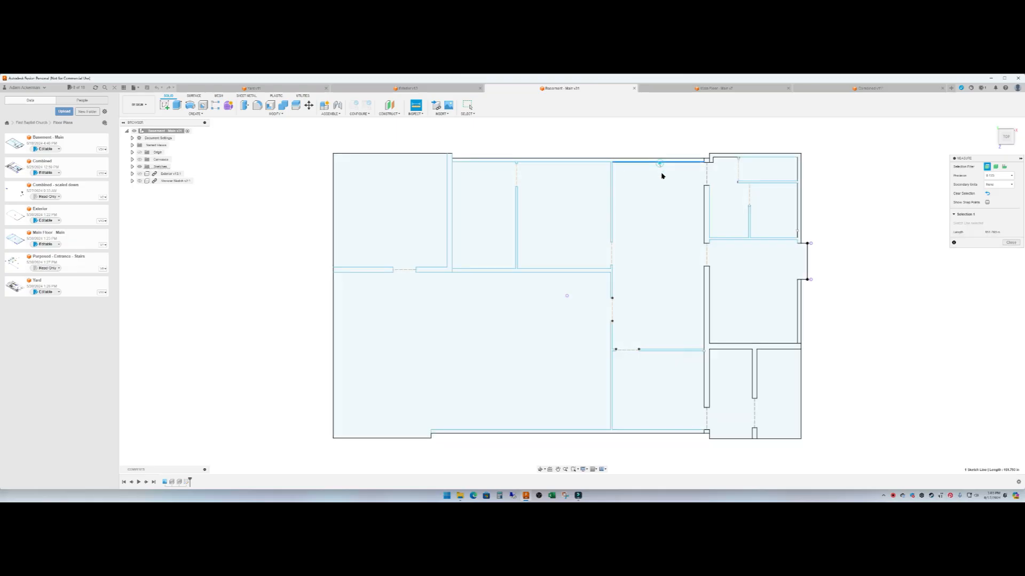
left_click(669, 263)
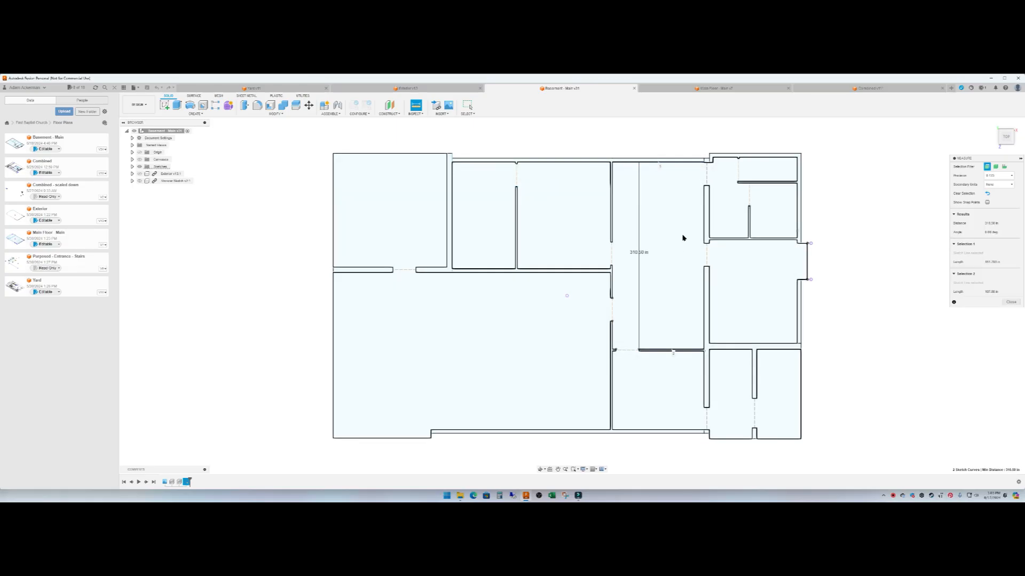
left_click(614, 227)
left_click(611, 229)
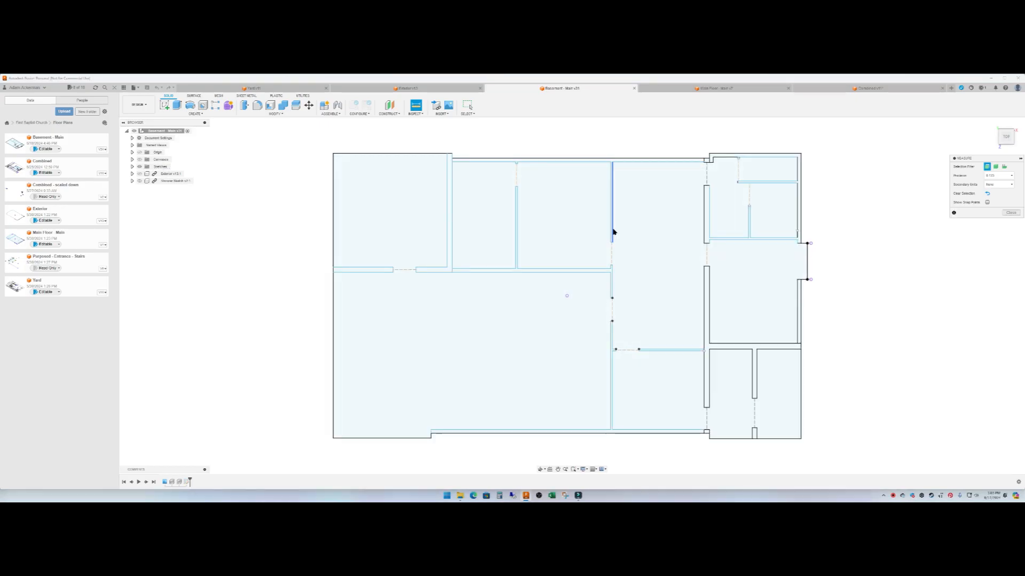
left_click(704, 222)
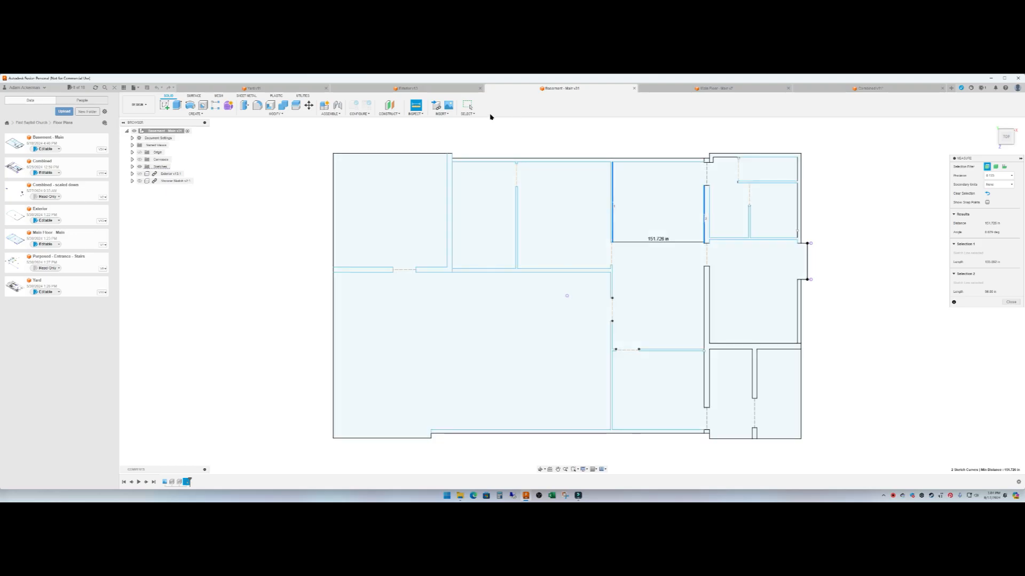
Measure the depth and width of the smaller room directly below the tall one in the basement plan.
left_click(416, 106)
left_click(667, 352)
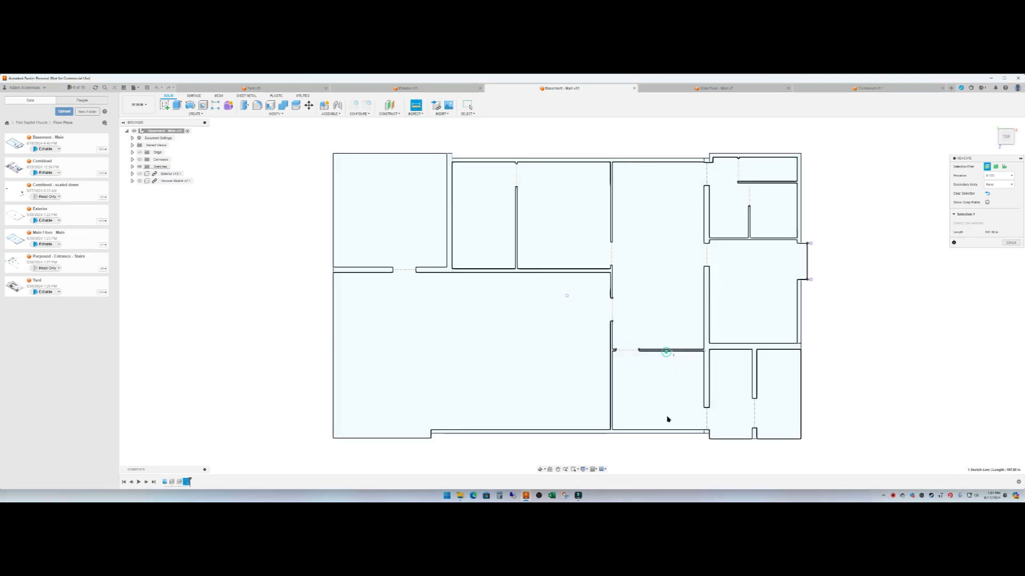
left_click(671, 431)
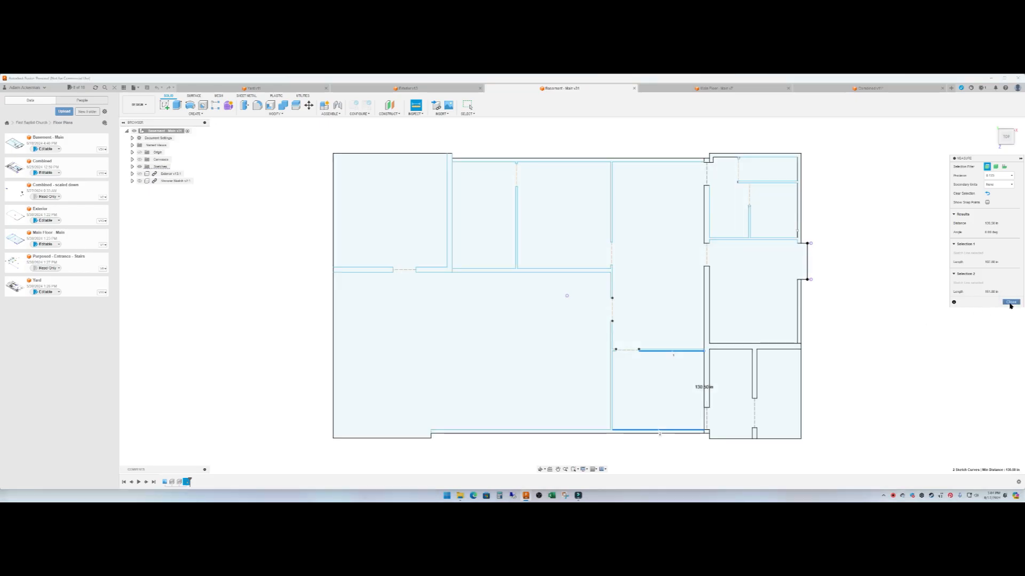
left_click(613, 390)
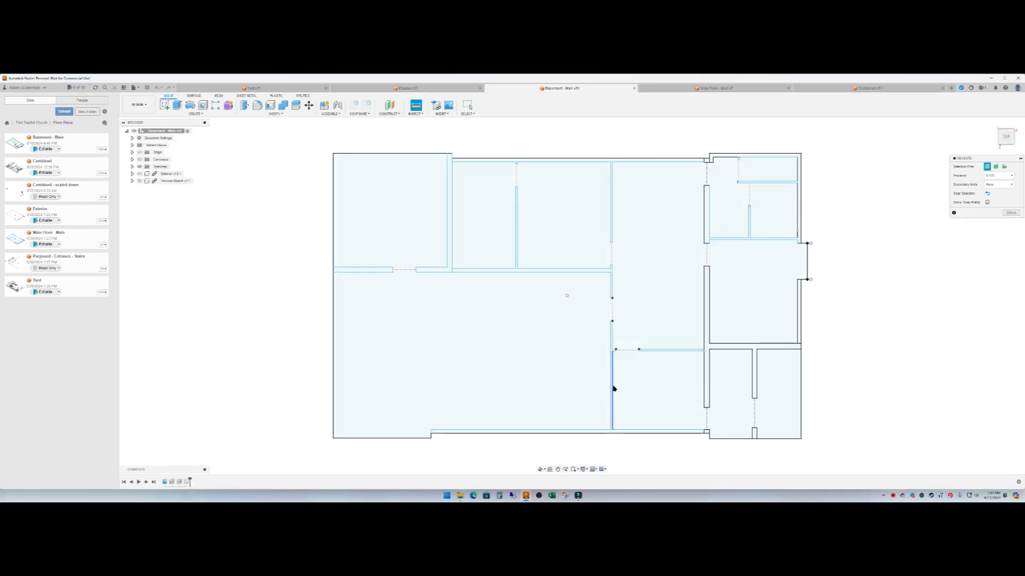
left_click(704, 393)
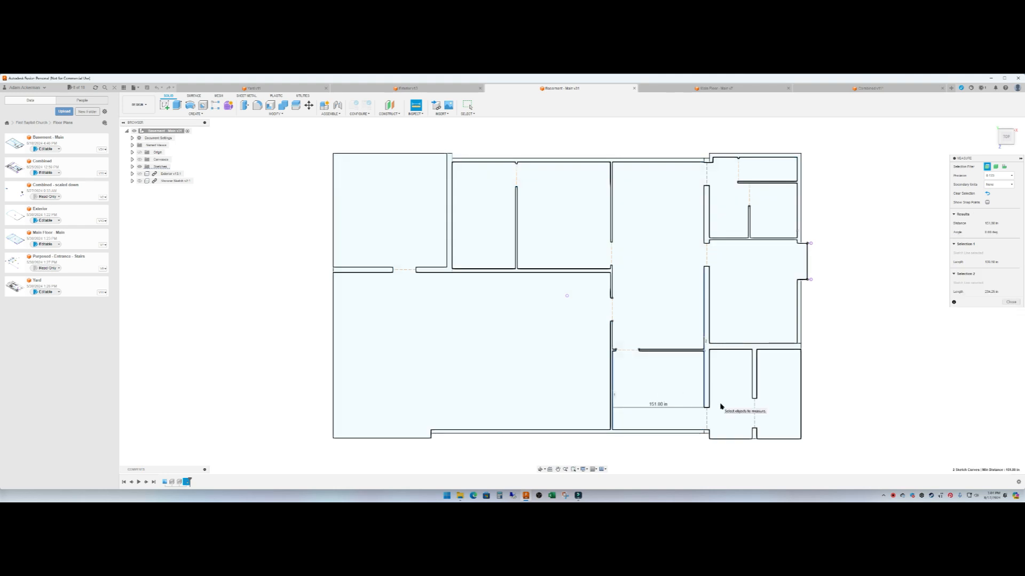
left_click(1011, 302)
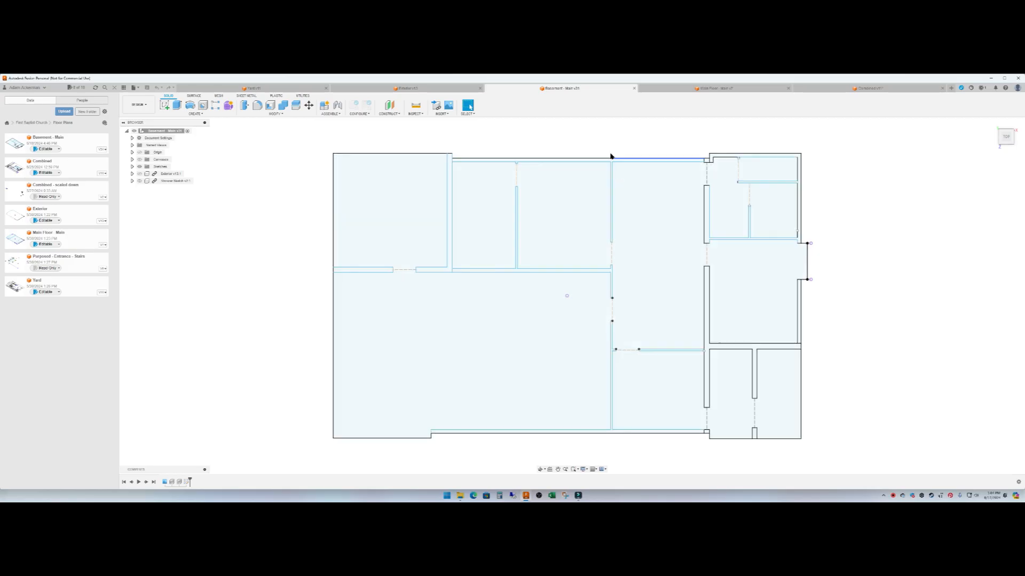
Measure the overall width and the depth of the two adjoining upper rooms in the basement plan.
left_click(418, 111)
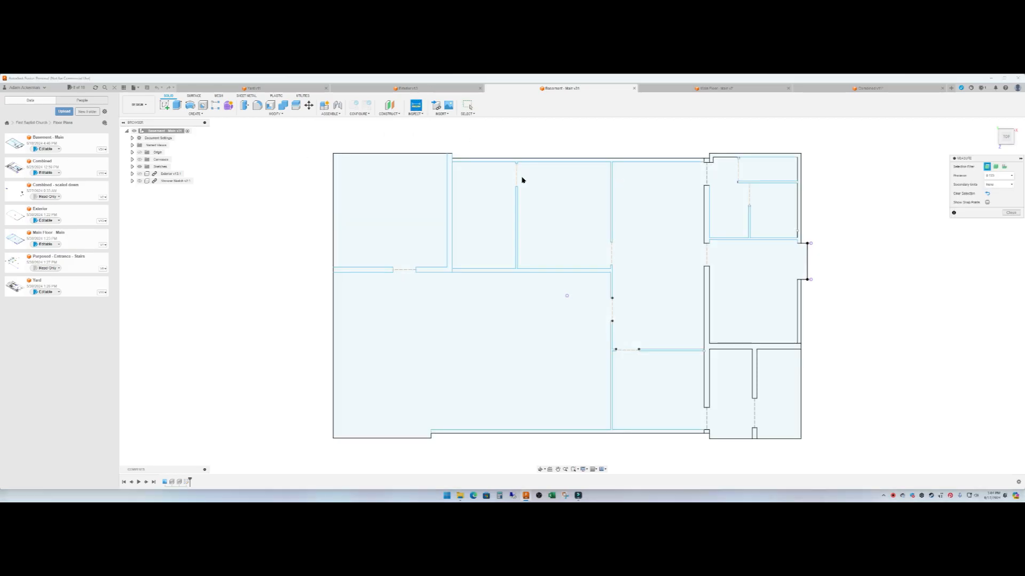
left_click(609, 201)
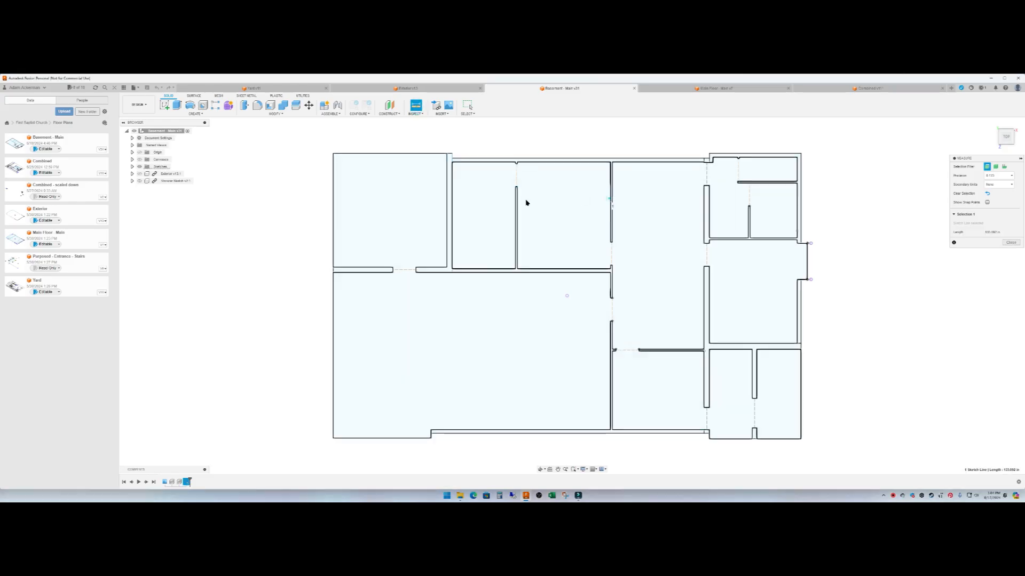
left_click(452, 202)
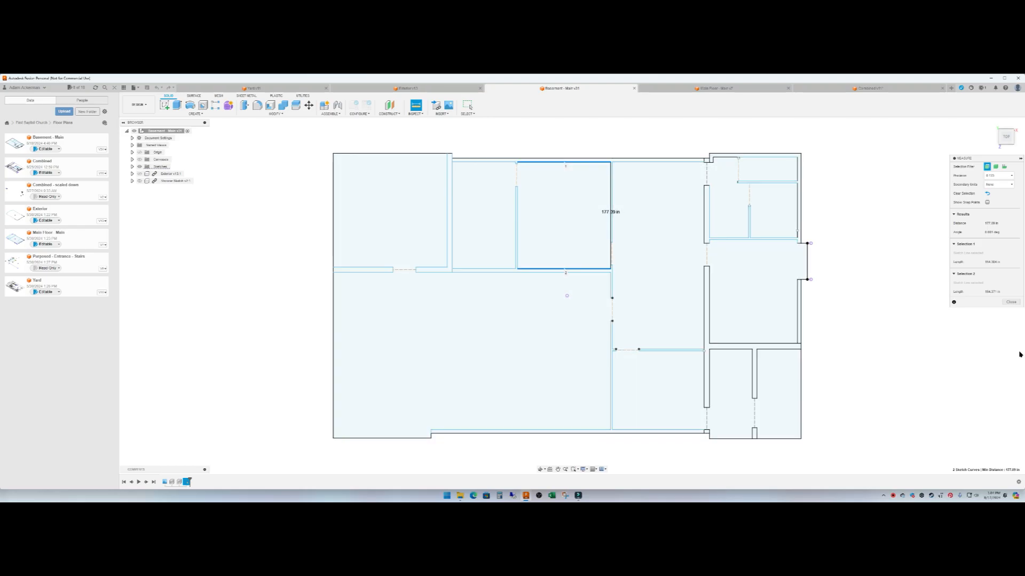
left_click(1010, 303)
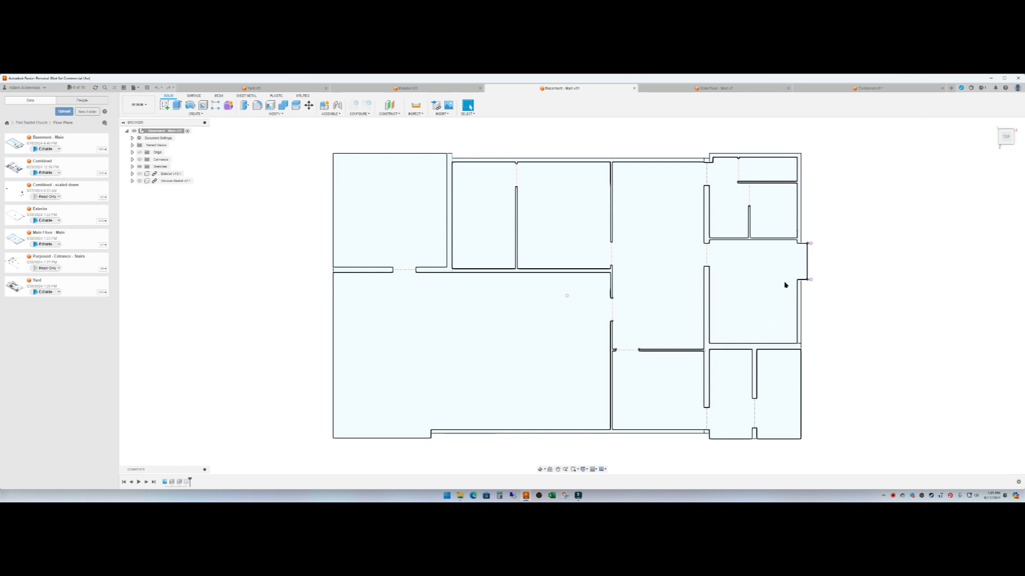
double_click(805, 241)
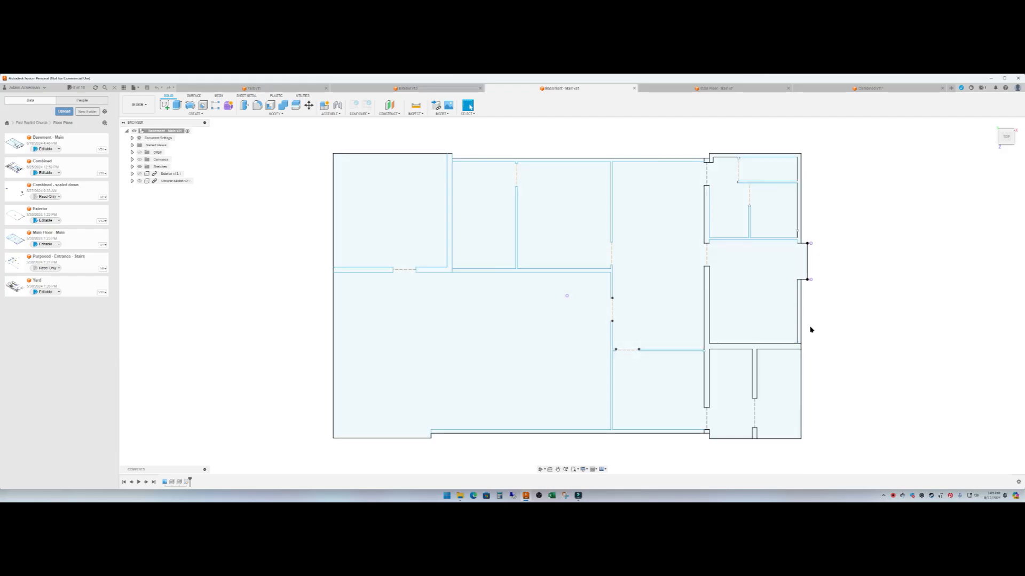
key("Escape")
left_click(815, 259)
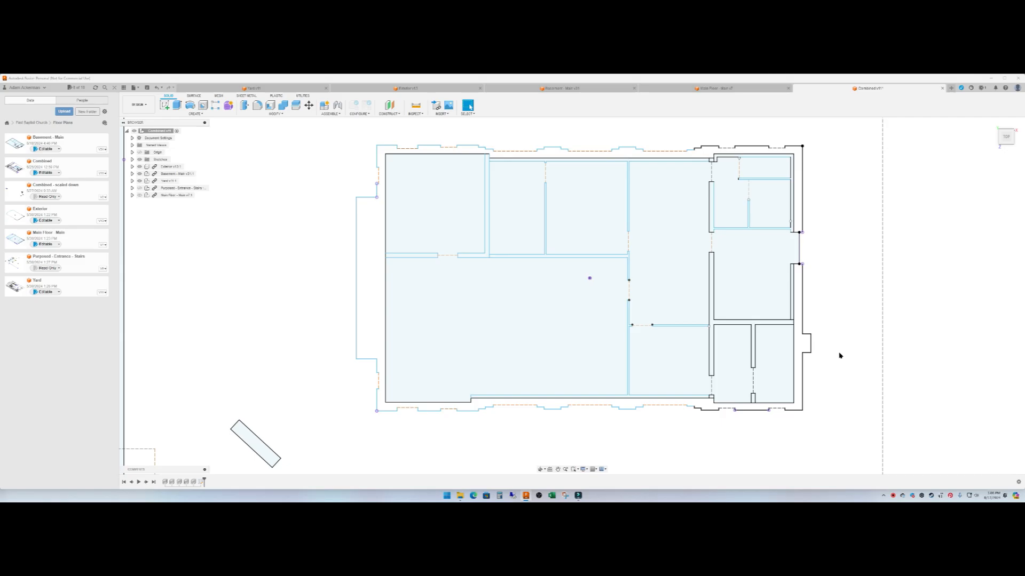
Delete the angled rectangle marking the church sign from the yard near the sidewalk corner.
scroll(629, 373, "down", 2)
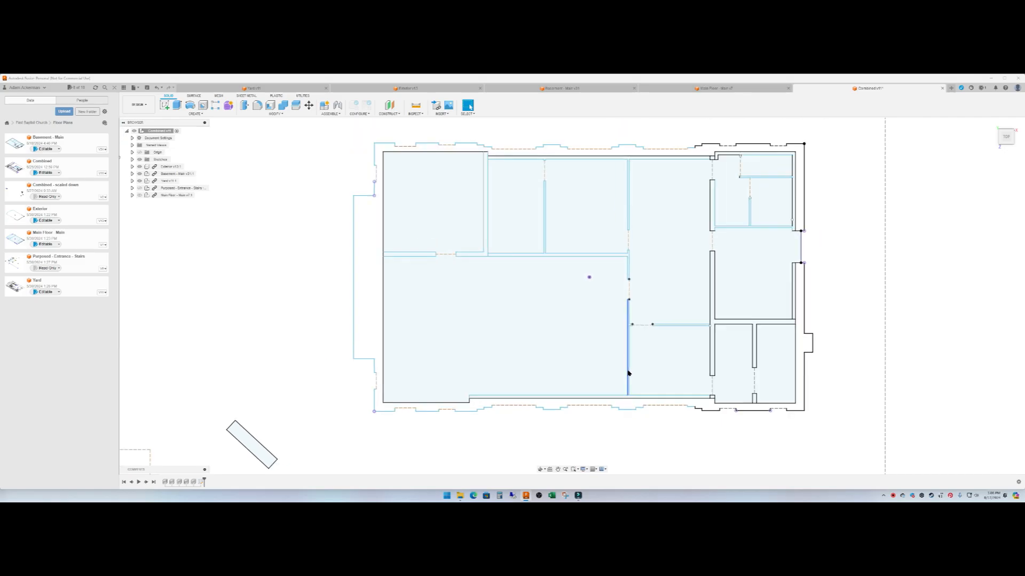
scroll(628, 373, "down", 2)
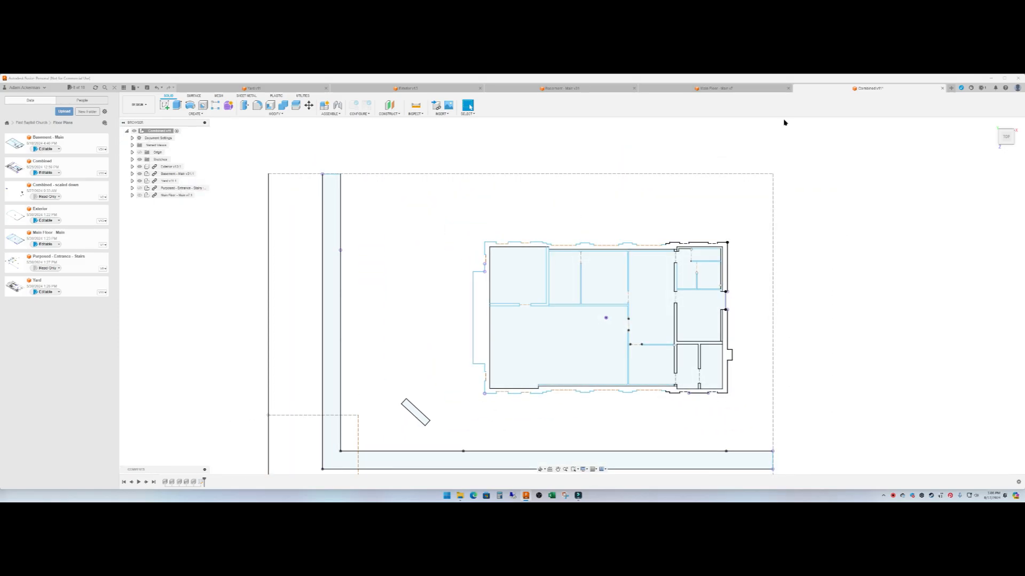
scroll(820, 160, "down", 1)
scroll(542, 411, "up", 1)
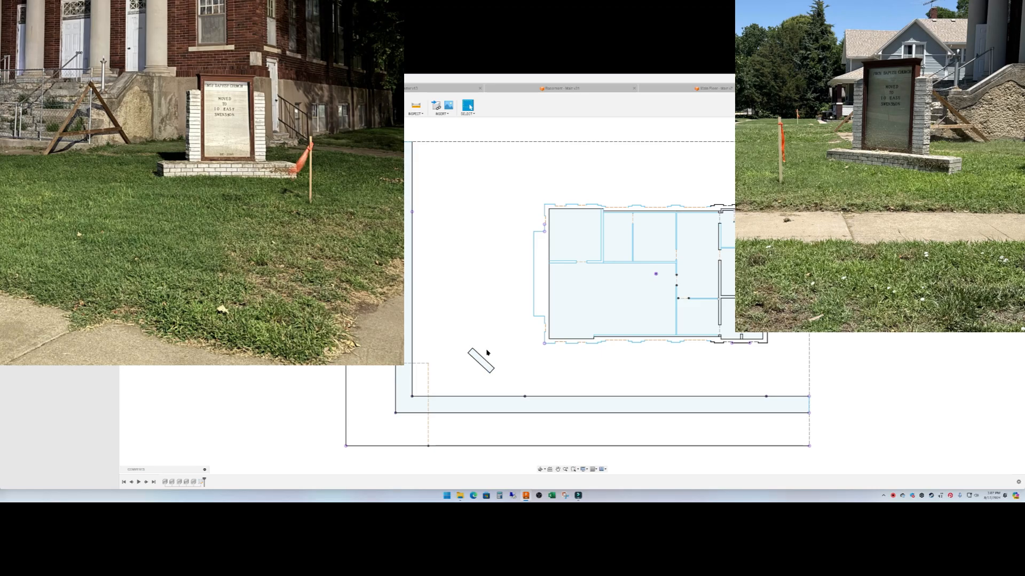
left_click_drag(448, 334, 513, 387)
key("Delete")
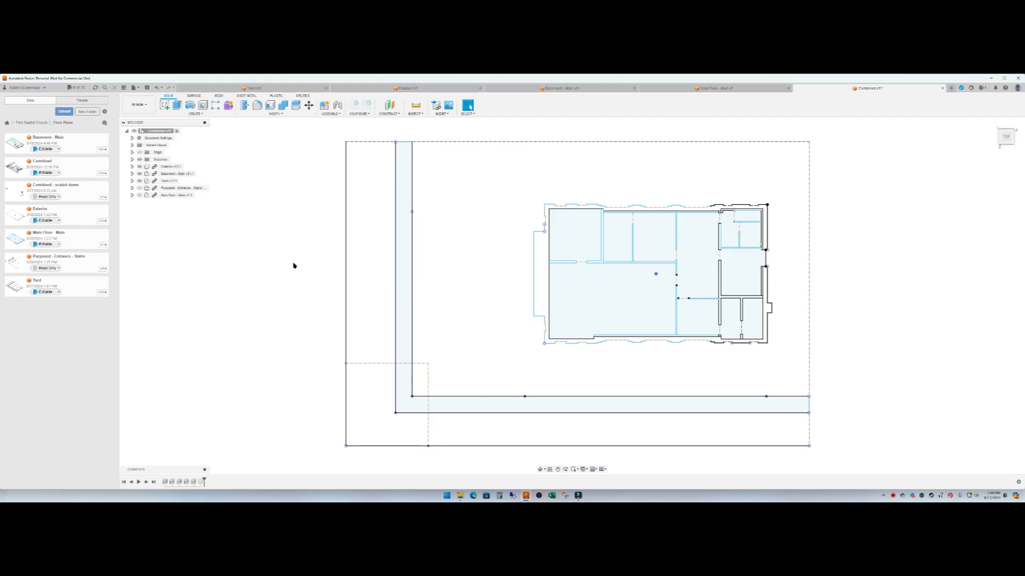
Look through the Main Floor - Main, Basement - Main, Exterior and Yard designs in turn.
left_click(724, 91)
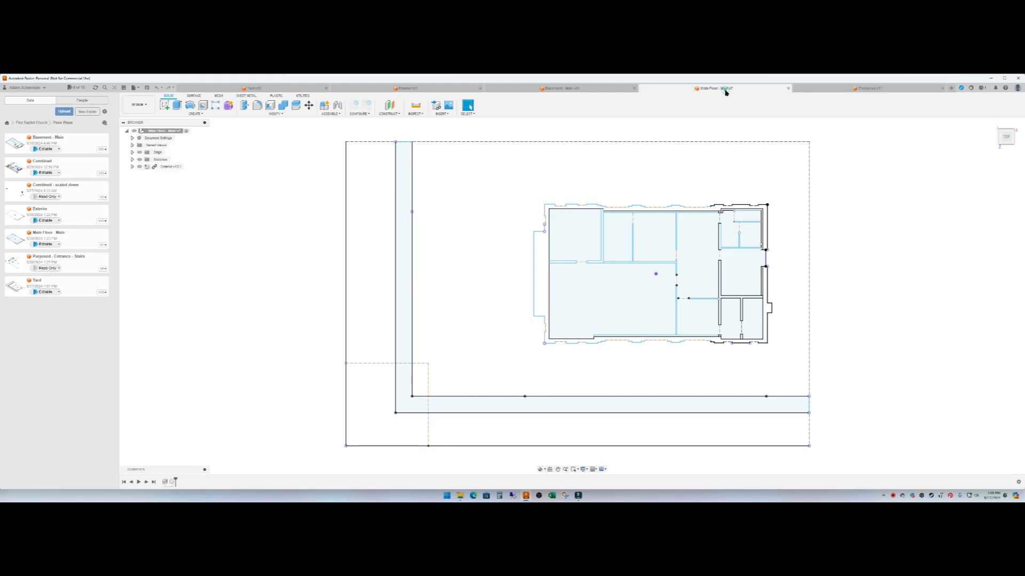
left_click(576, 89)
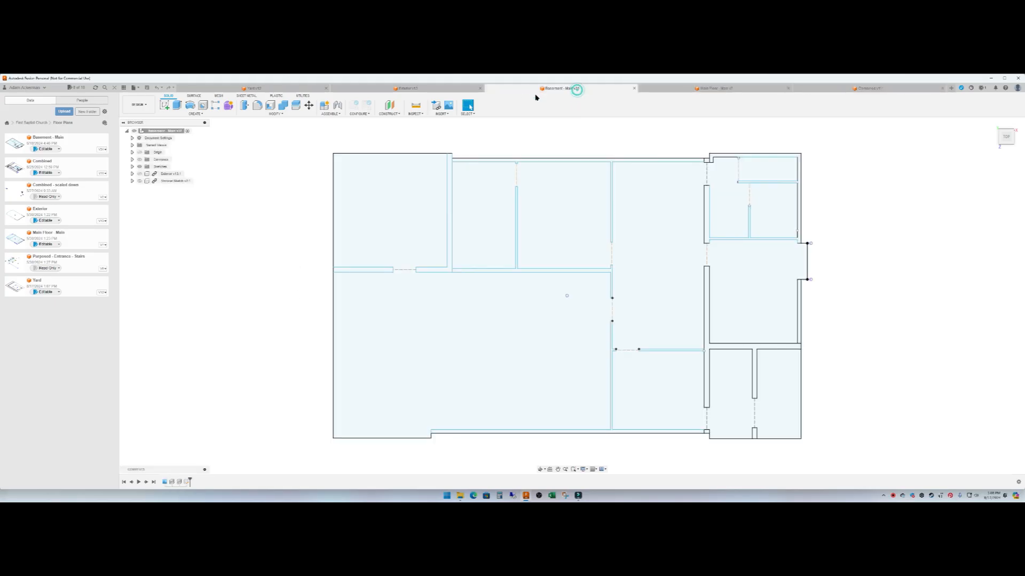
left_click(426, 90)
left_click(277, 89)
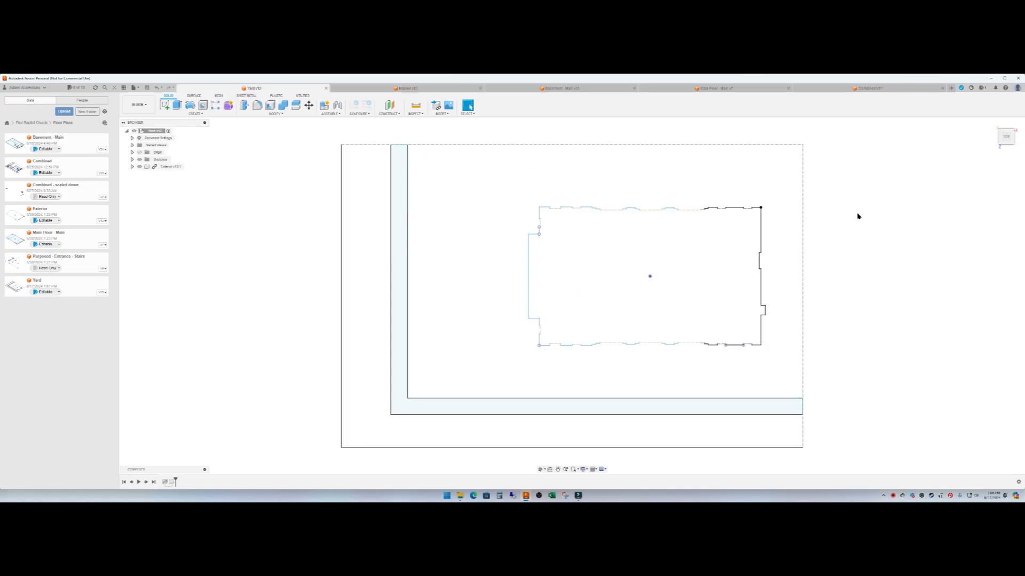
Examine the basement plan once more and return to the Combined design to inspect the building on its lot.
left_click(590, 90)
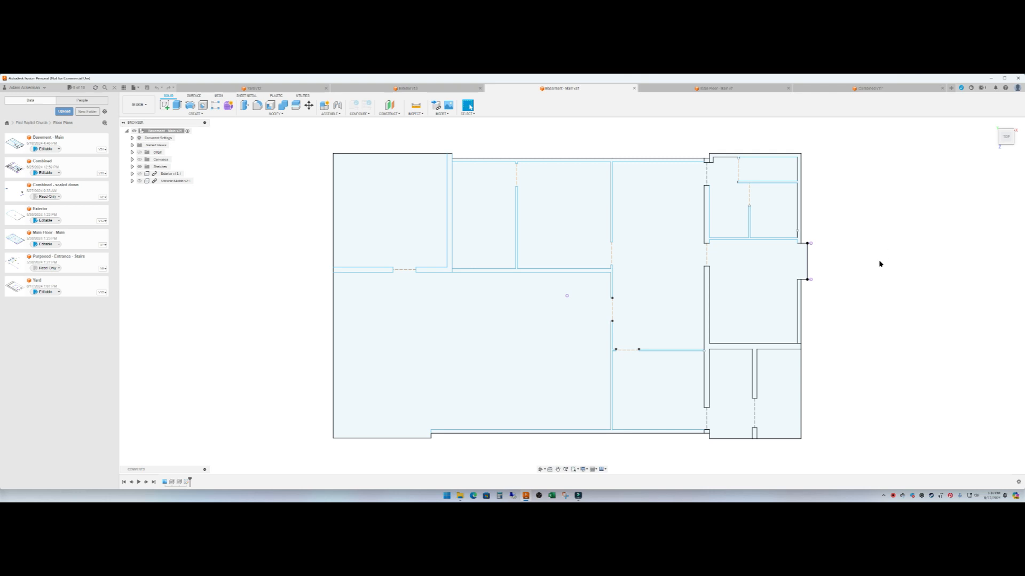
scroll(880, 264, "up", 2)
scroll(880, 264, "down", 2)
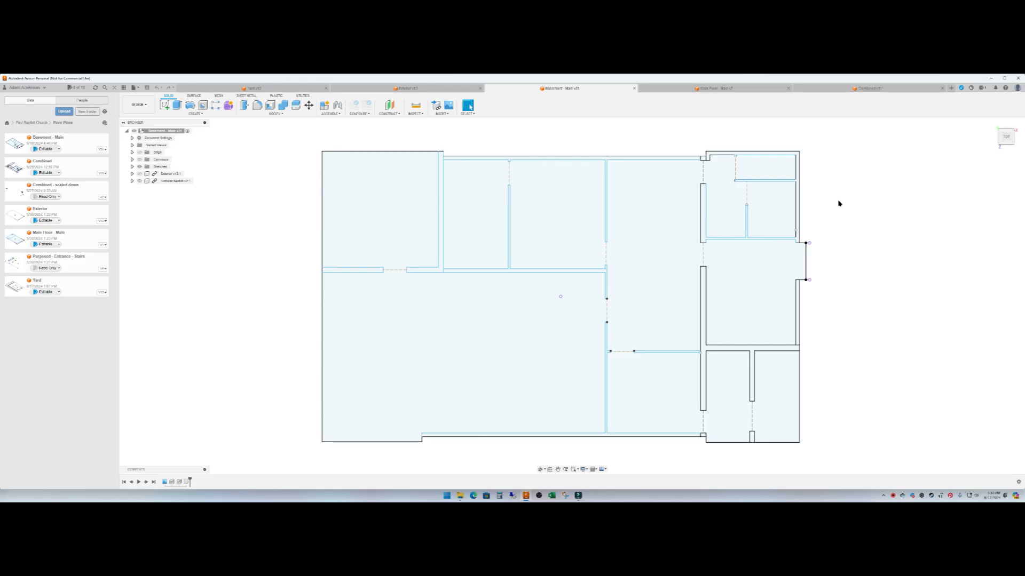
left_click(869, 89)
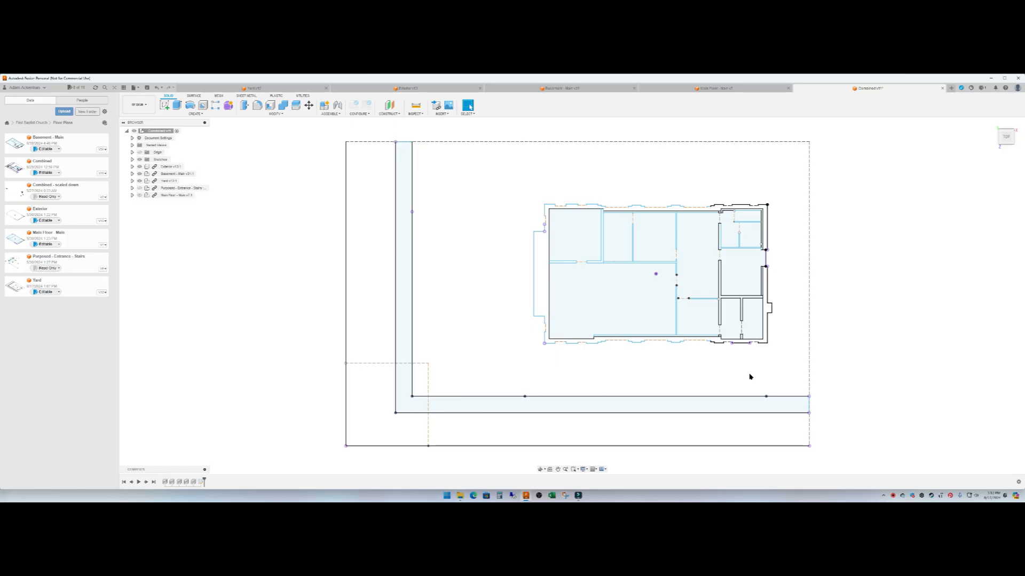
left_click(761, 337)
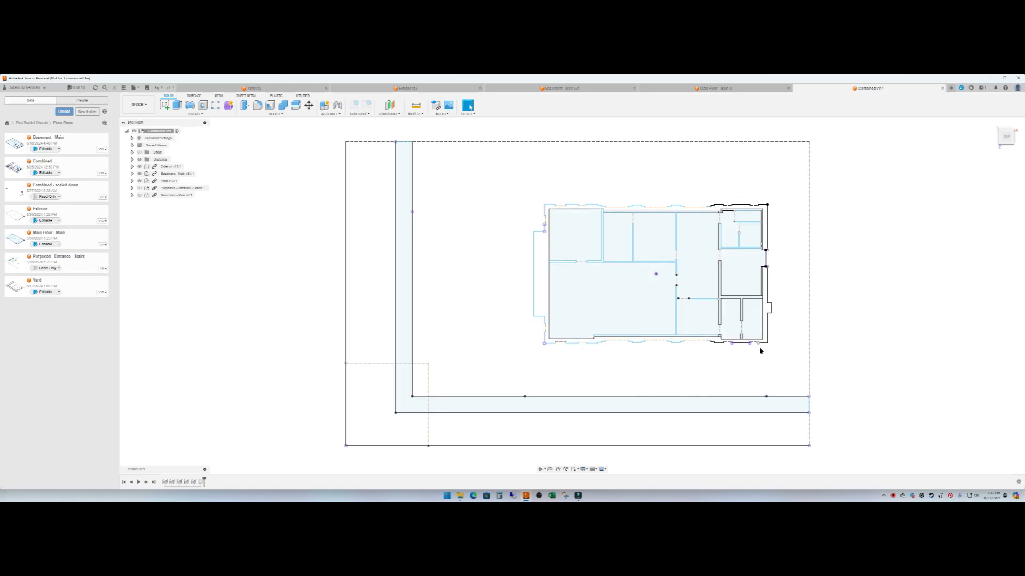